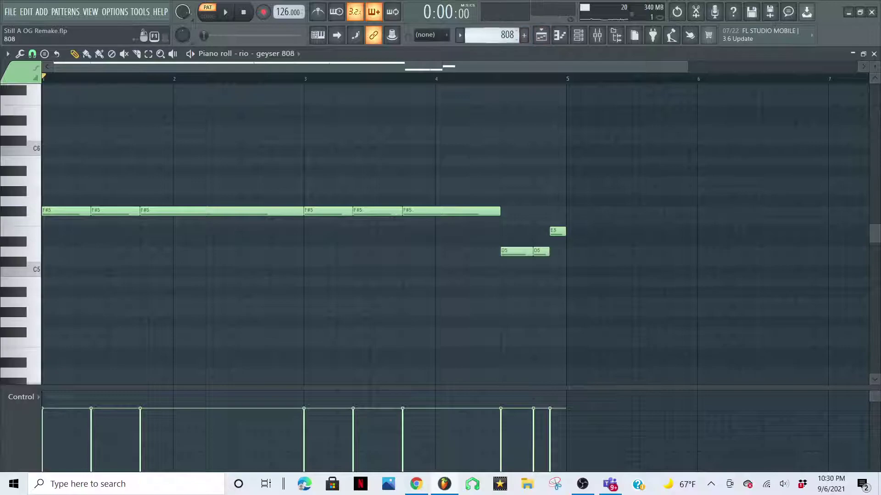
Show the Piano pattern's Electric Piano Bright notes in the piano roll and play the pattern back.
click(528, 51)
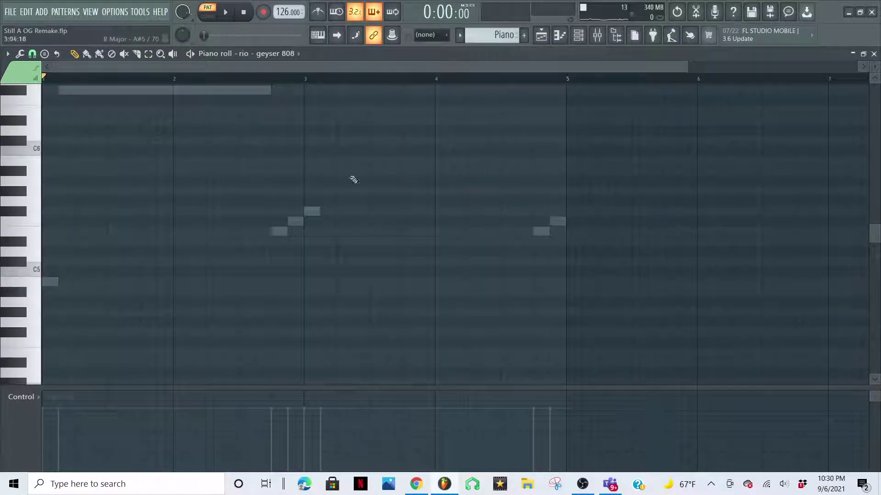
double_click(229, 92)
scroll(295, 128, up, 4)
scroll(296, 131, down, 2)
scroll(296, 130, down, 4)
mouse_move(876, 66)
mouse_down()
mouse_move(876, 78)
mouse_move(874, 63)
mouse_up()
scroll(645, 126, up, 1)
scroll(645, 126, up, 2)
scroll(692, 163, up, 2)
scroll(692, 164, down, 1)
key(space)
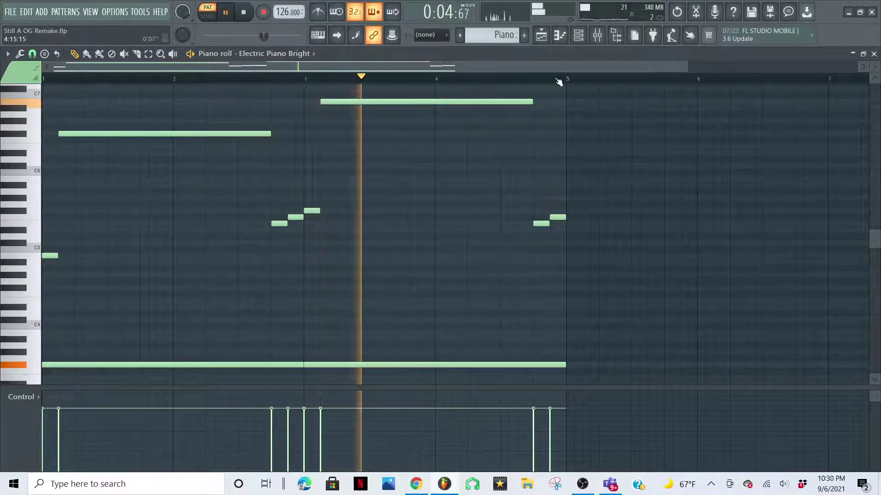
View the Electric Piano Bright channel's FLEX preset and settings from the channel rack, and close the plugin.
click(580, 36)
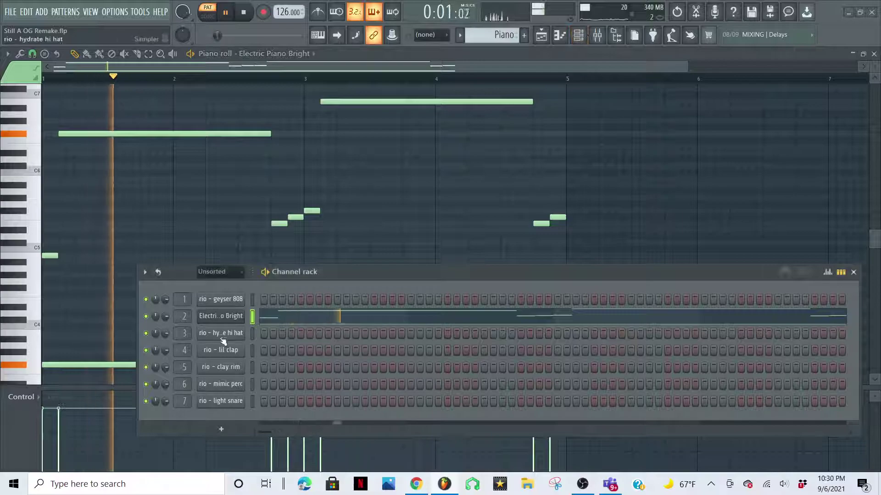
click(243, 316)
click(853, 273)
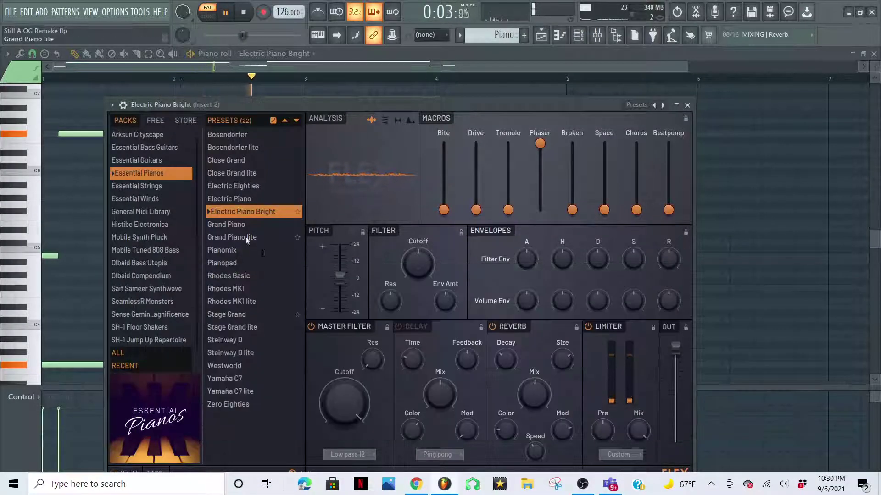
click(687, 106)
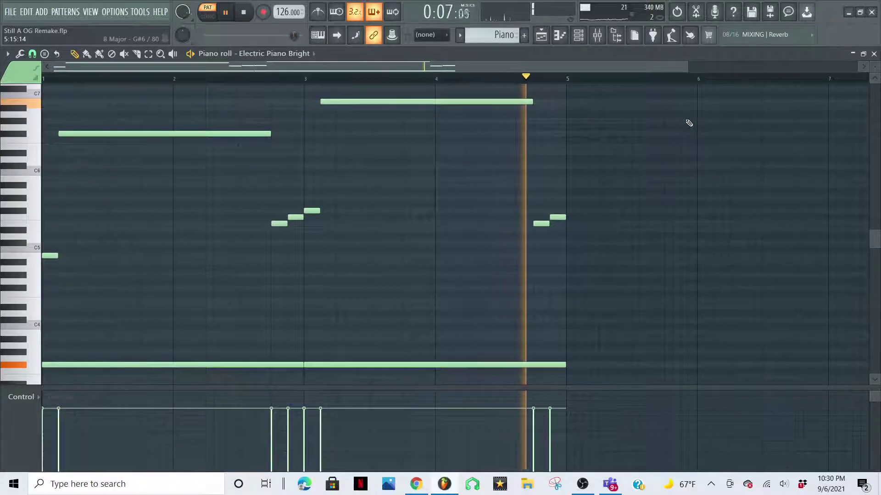
Switch to the Piano #2 pattern and play it back with its notes in view.
click(505, 30)
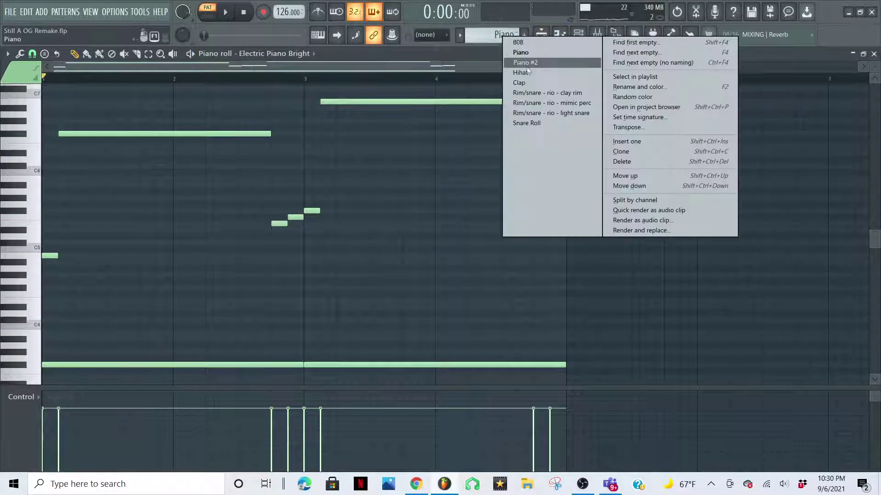
click(527, 62)
key(space)
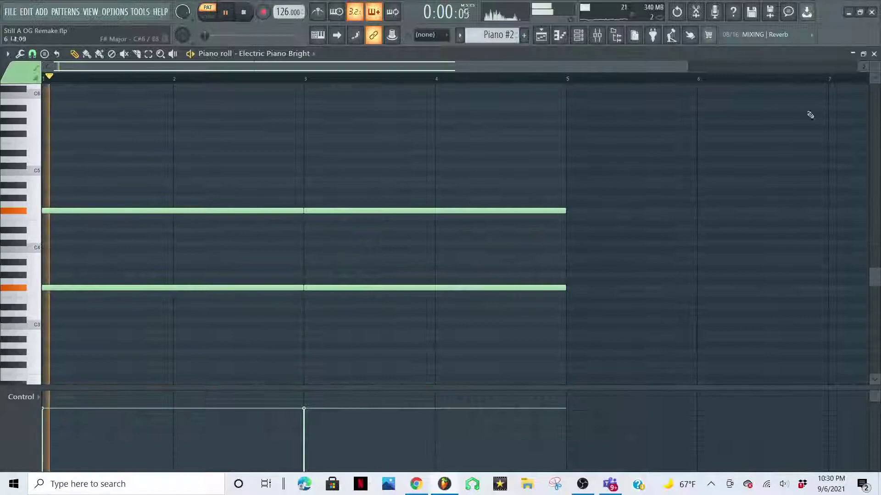
scroll(780, 354, up, 3)
scroll(780, 354, down, 2)
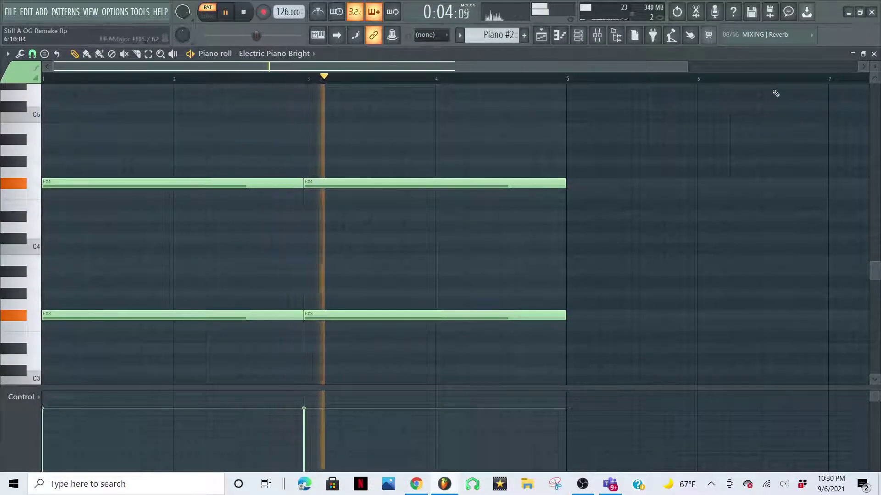
Switch to the Hihat pattern and play back its hydrate hi hat notes.
click(499, 36)
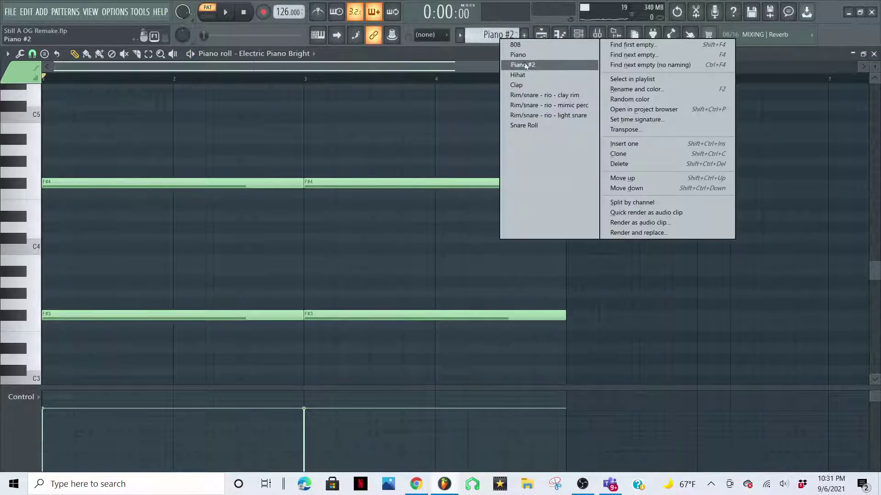
click(518, 75)
double_click(345, 117)
scroll(363, 137, up, 4)
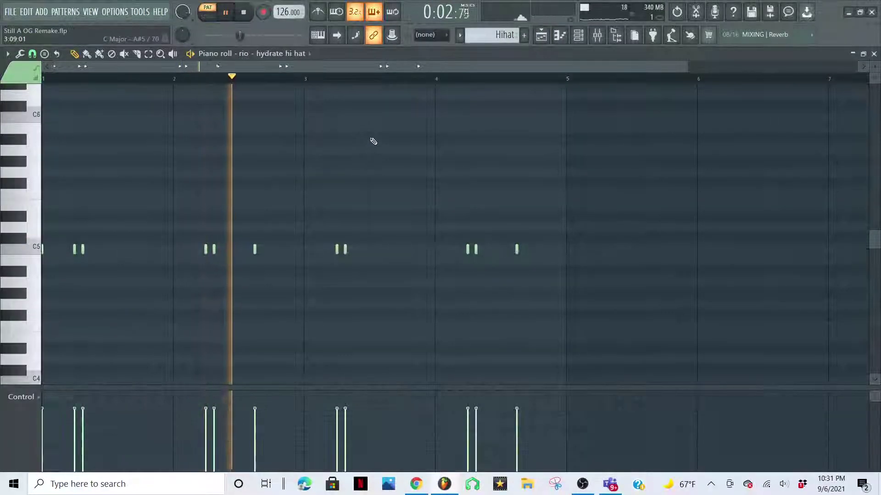
click(321, 16)
Switch to the Clap pattern and play back its lil clap notes.
click(524, 36)
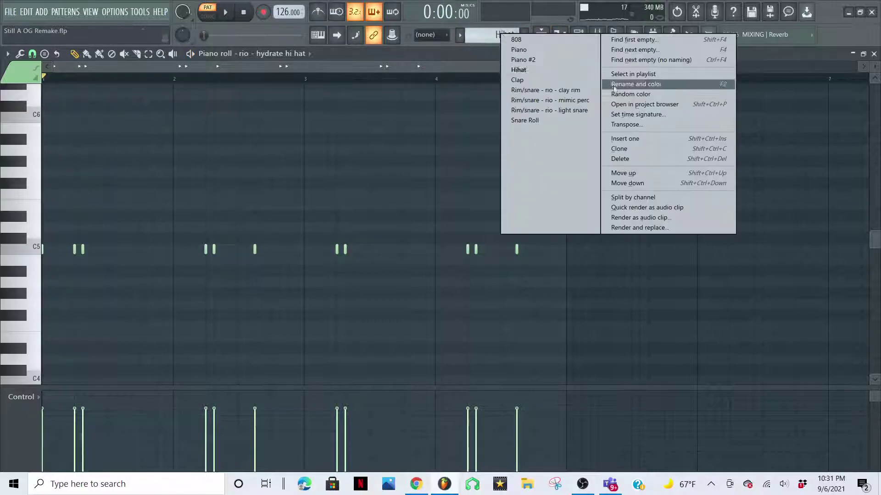
click(545, 83)
double_click(370, 248)
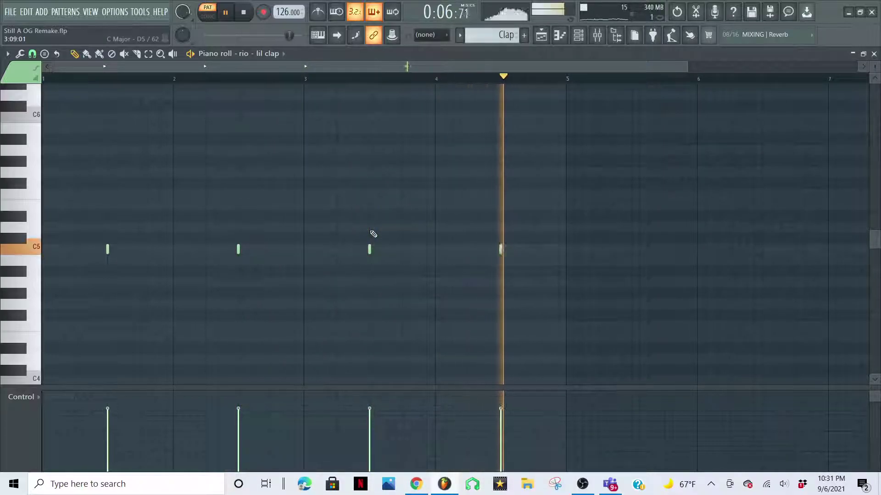
Review the Rim/snare patterns for clay rim and mimic perc one after the other, playing back their notes.
click(496, 41)
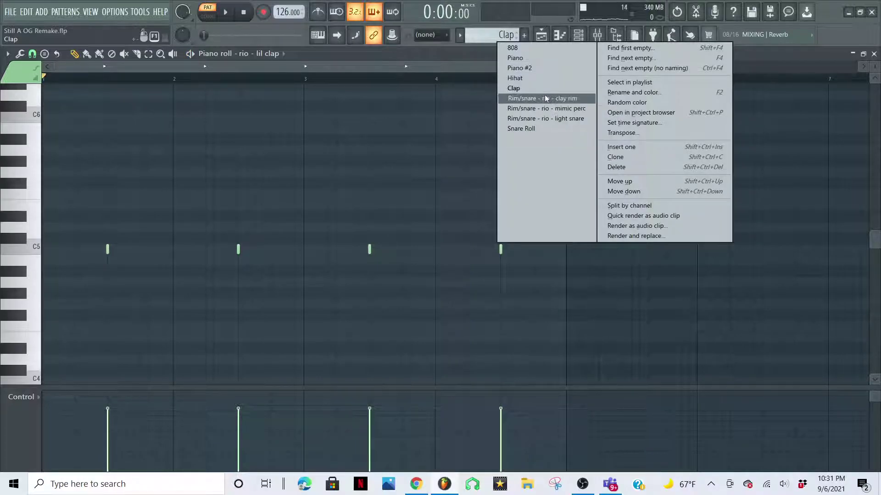
click(545, 98)
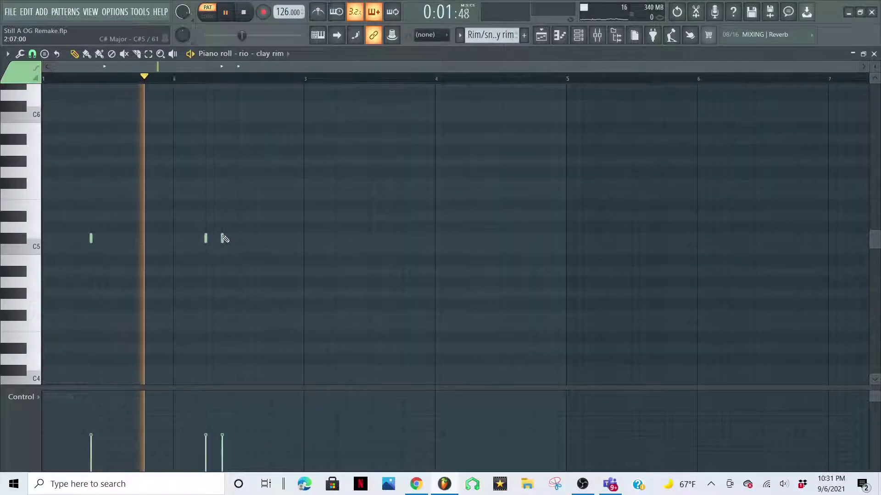
key(space)
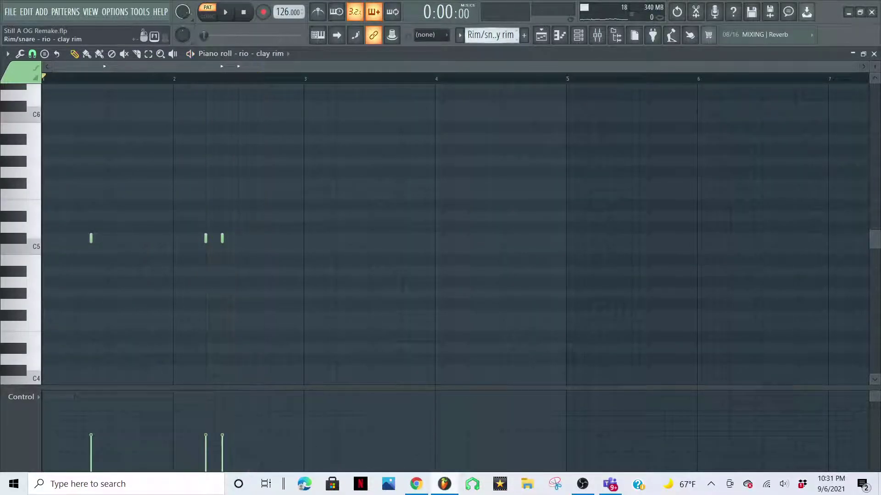
click(493, 36)
click(571, 103)
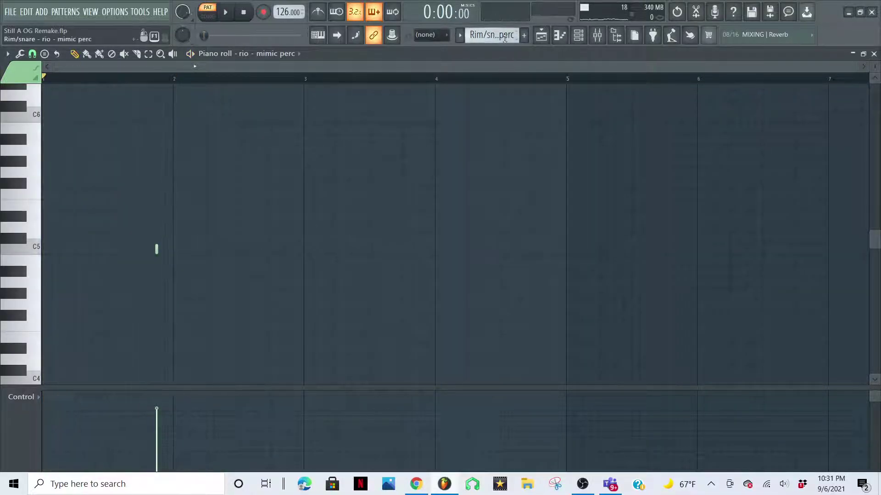
Review the light snare Rim/snare pattern and the Snare Roll pattern, playing back their notes.
click(504, 37)
click(557, 116)
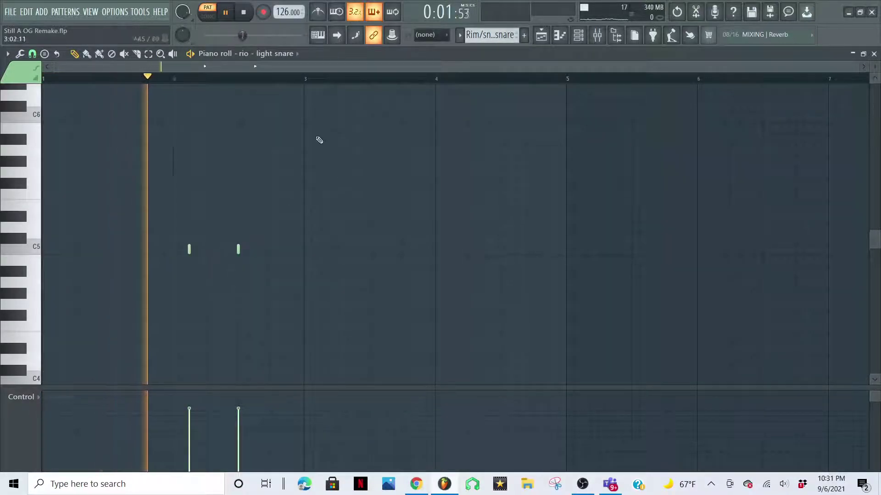
click(503, 36)
click(551, 126)
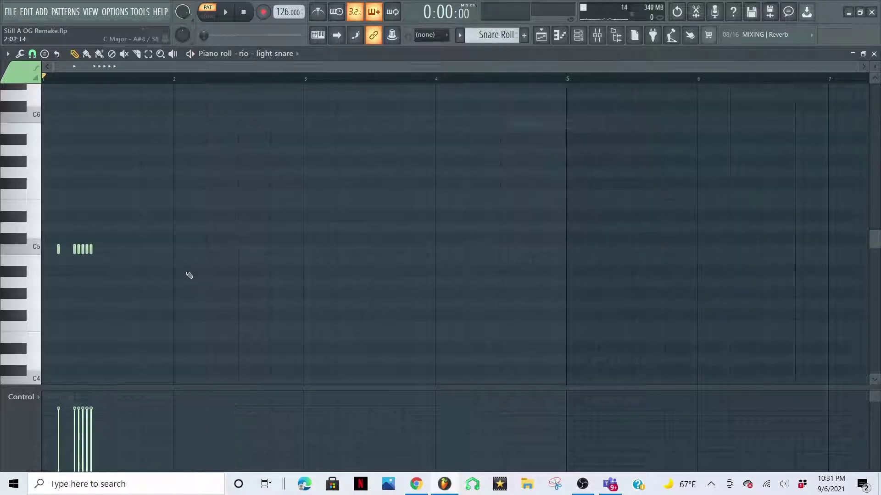
key(space)
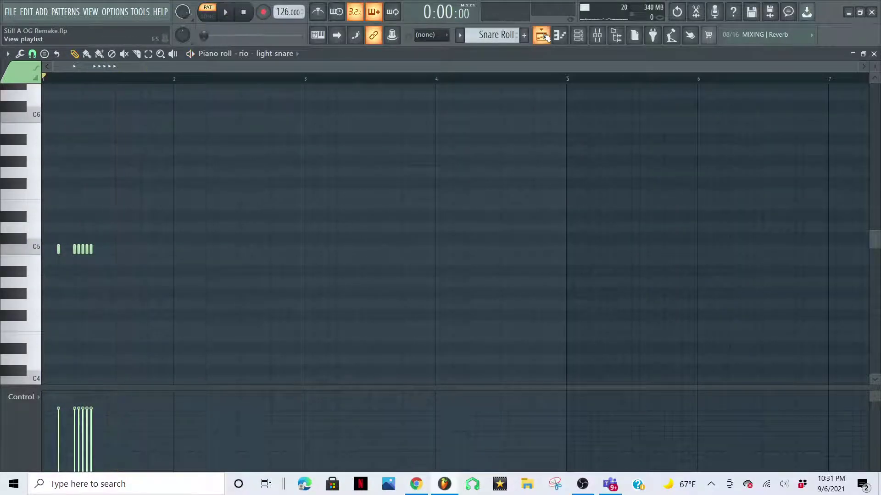
Show the playlist arrangement, enlarge its first four bars, and briefly start song playback.
click(542, 35)
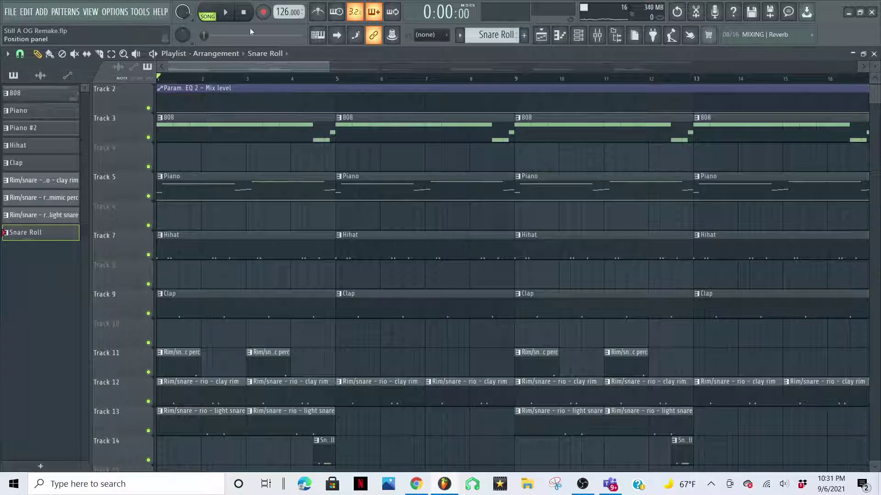
drag(327, 65, 208, 88)
key(space)
key(space)
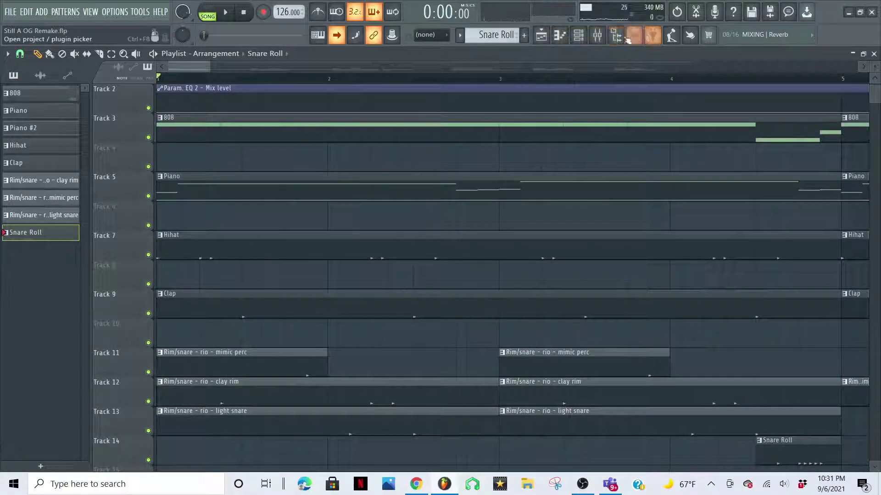
Inspect the Fruity parametric EQ 2 curve on the mixer's Master track and close the plugin.
click(597, 35)
click(47, 156)
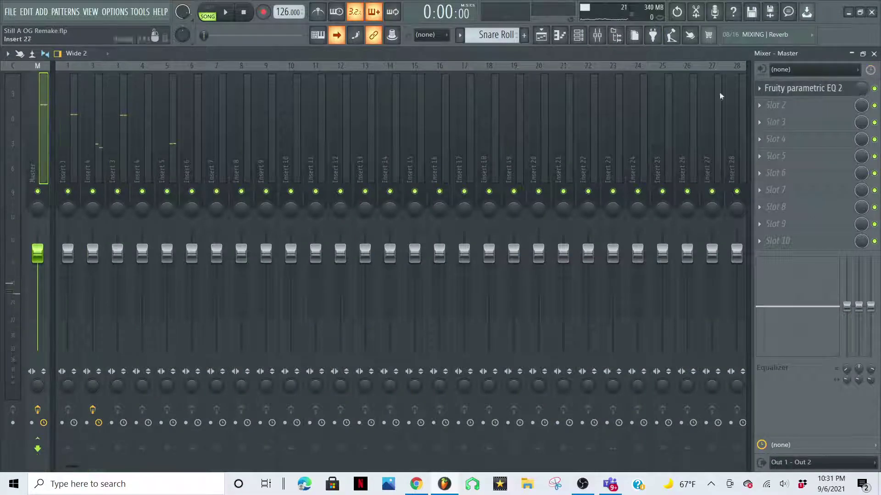
click(824, 87)
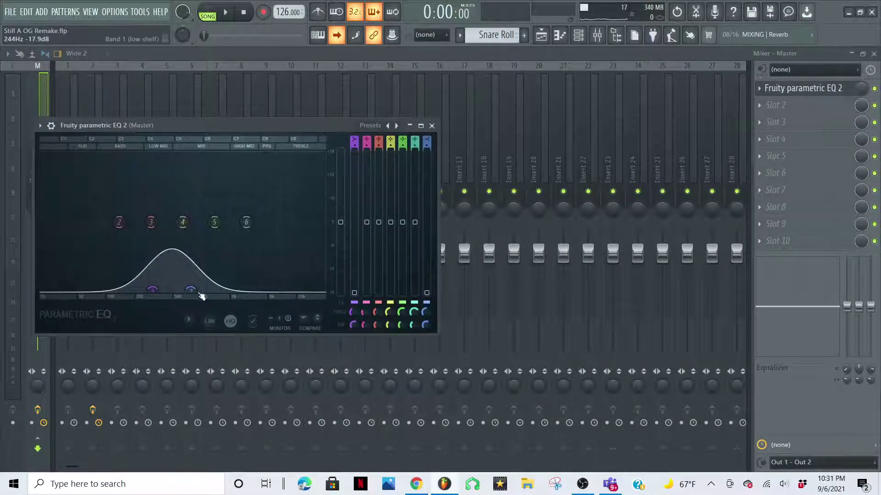
click(432, 126)
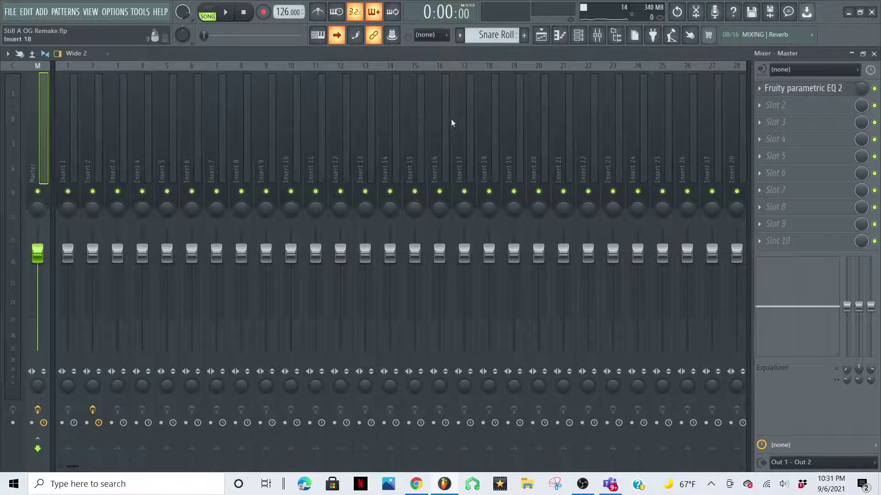
Return to the playlist during song playback and show the whole arrangement from start to end.
click(547, 39)
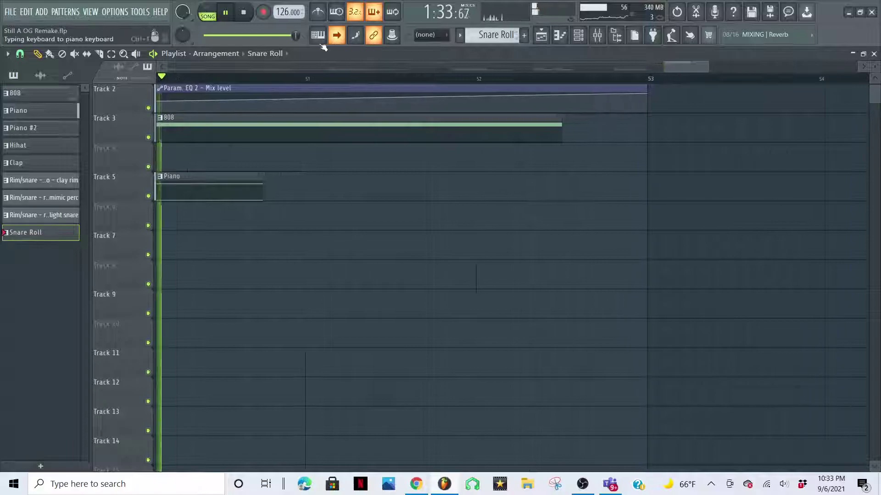
drag(669, 68, 167, 69)
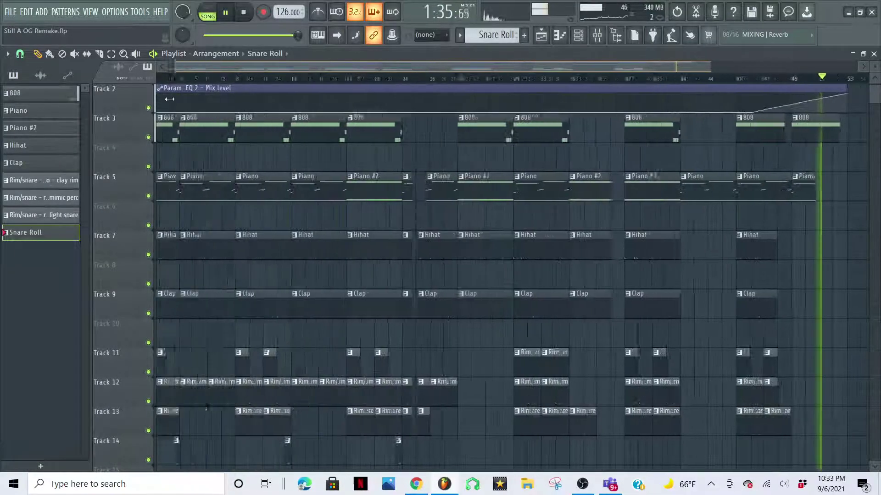